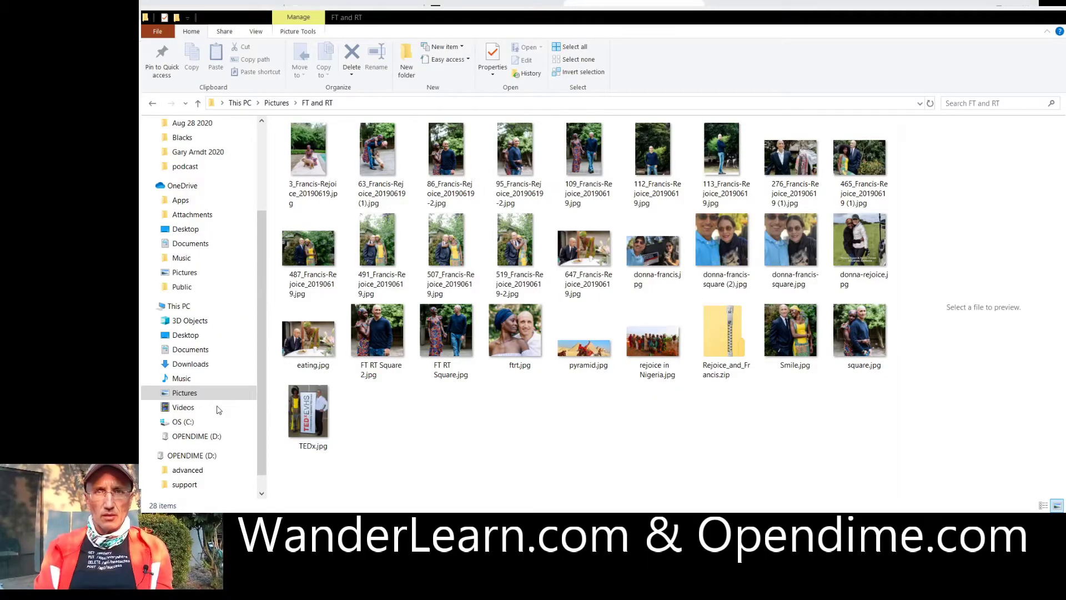
Preview README.txt on the OPENDIME (D:) drive in a widened preview pane and scroll through it.
{"action": "left_click", "coordinate": [190, 442]}
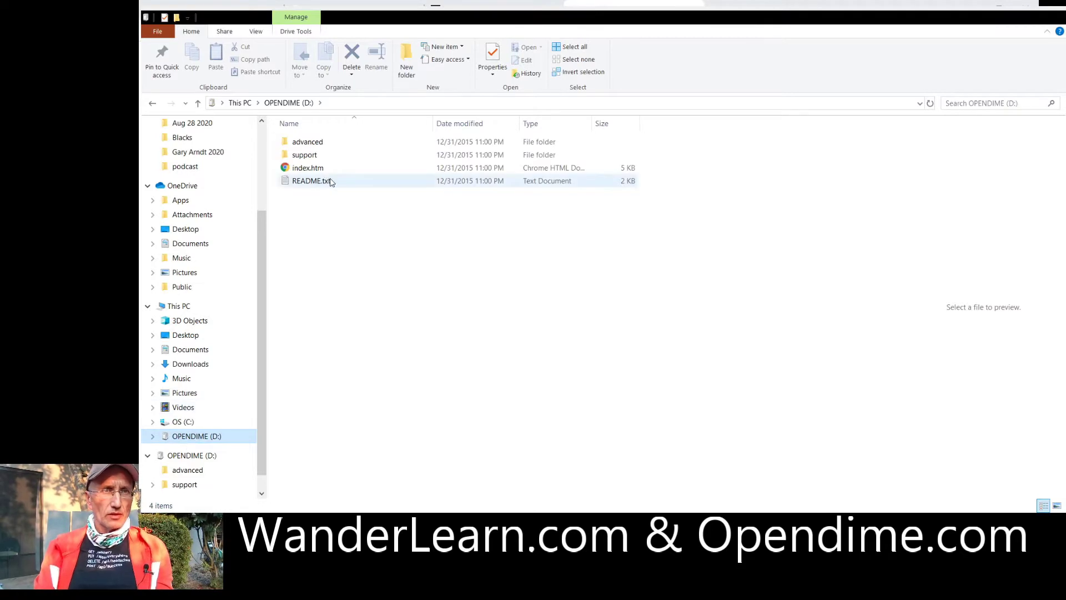
{"action": "left_click", "coordinate": [331, 183]}
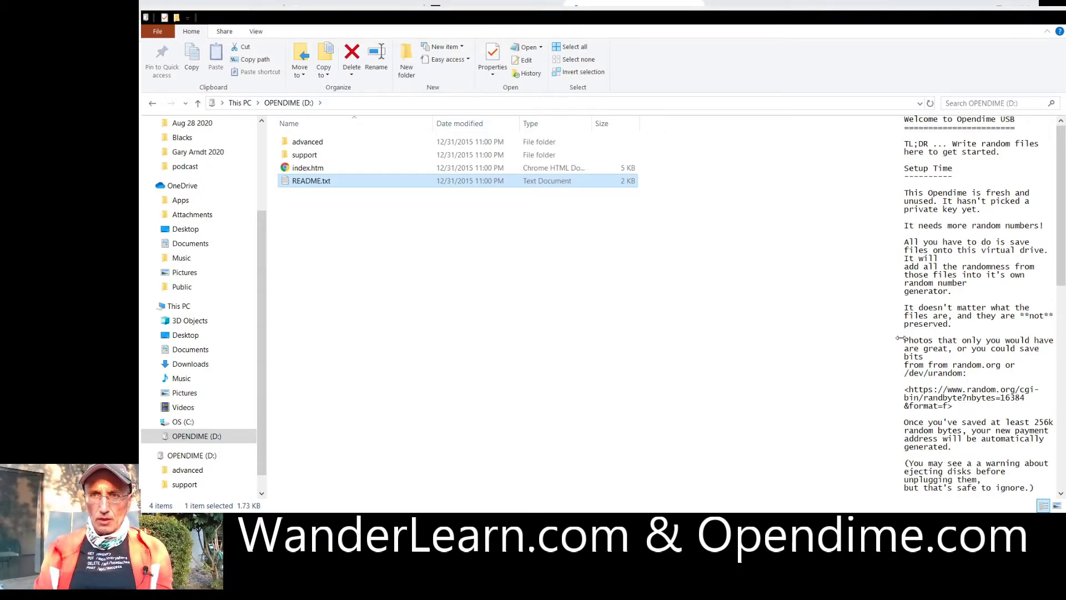
{"action": "left_click_drag", "start_coordinate": [900, 339], "coordinate": [632, 334]}
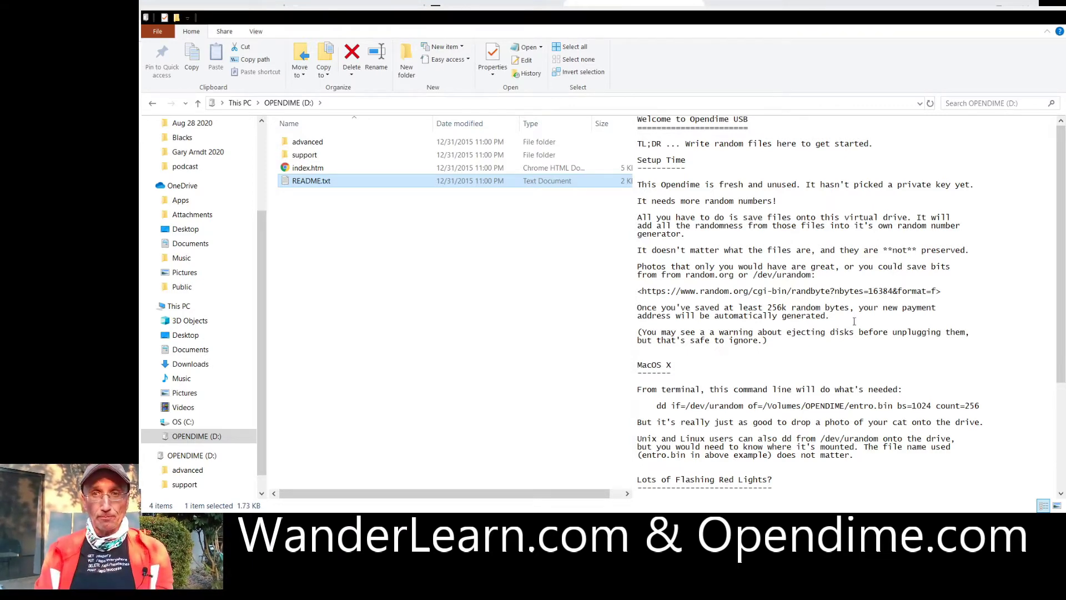
{"action": "scroll", "coordinate": [854, 321], "scroll_direction": "down", "scroll_amount": 6}
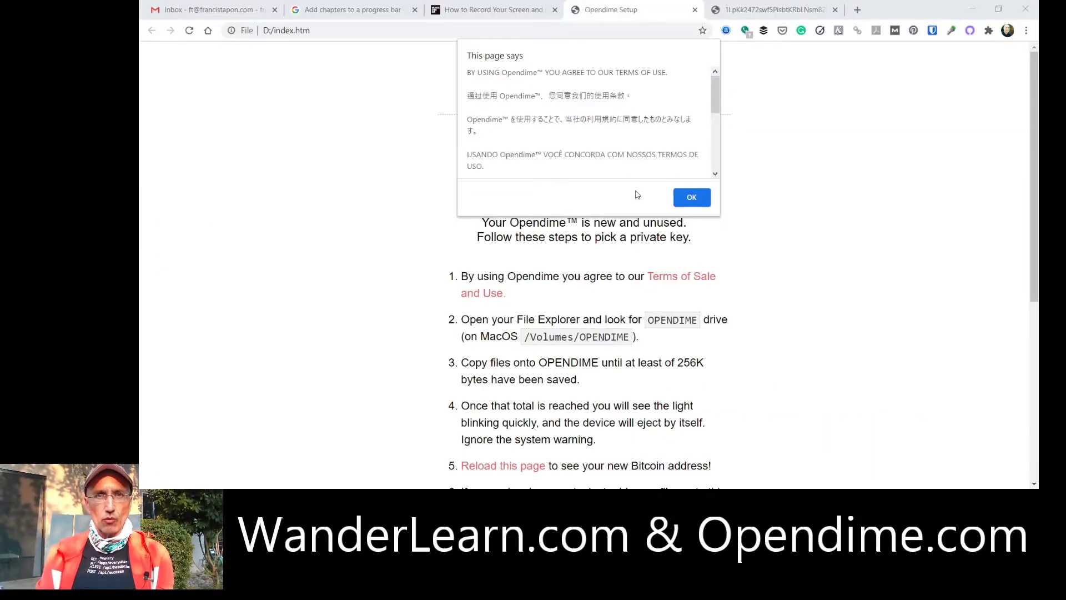
Accept the terms-of-use alert on the Opendime Setup page and return to File Explorer.
{"action": "left_click", "coordinate": [691, 199]}
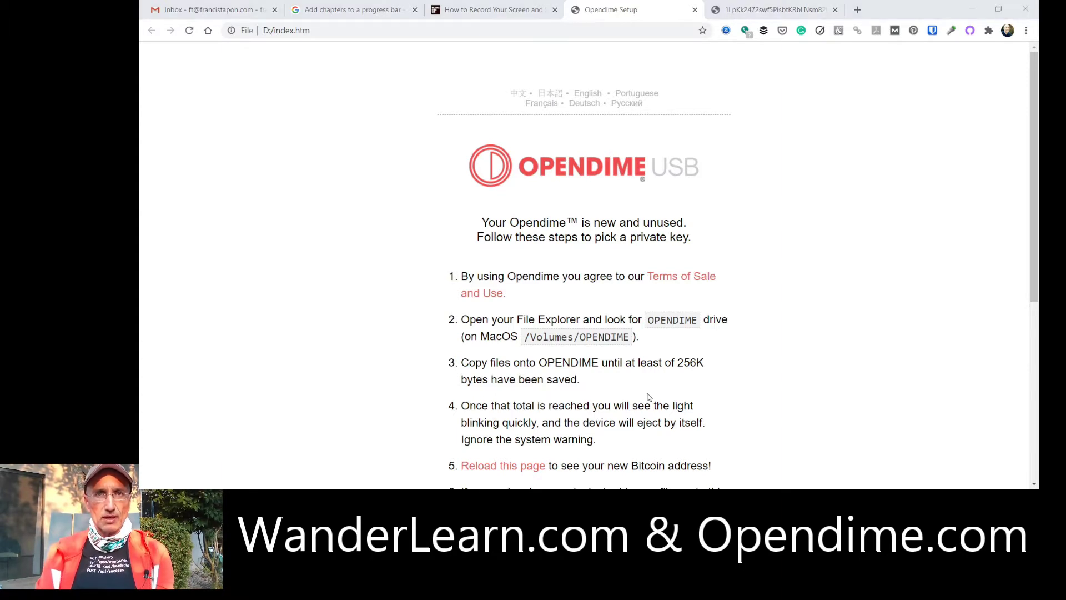
{"action": "key", "text": "alt+Tab"}
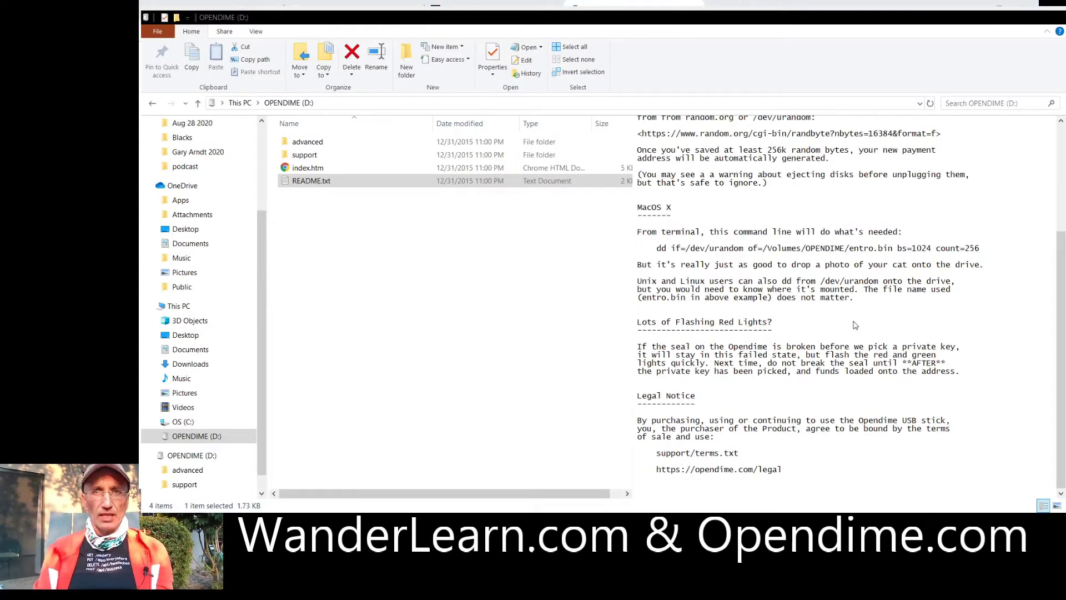
Copy photos from OneDrive Pictures > FT and RT onto the OPENDIME (D:) drive.
{"action": "left_click", "coordinate": [186, 272]}
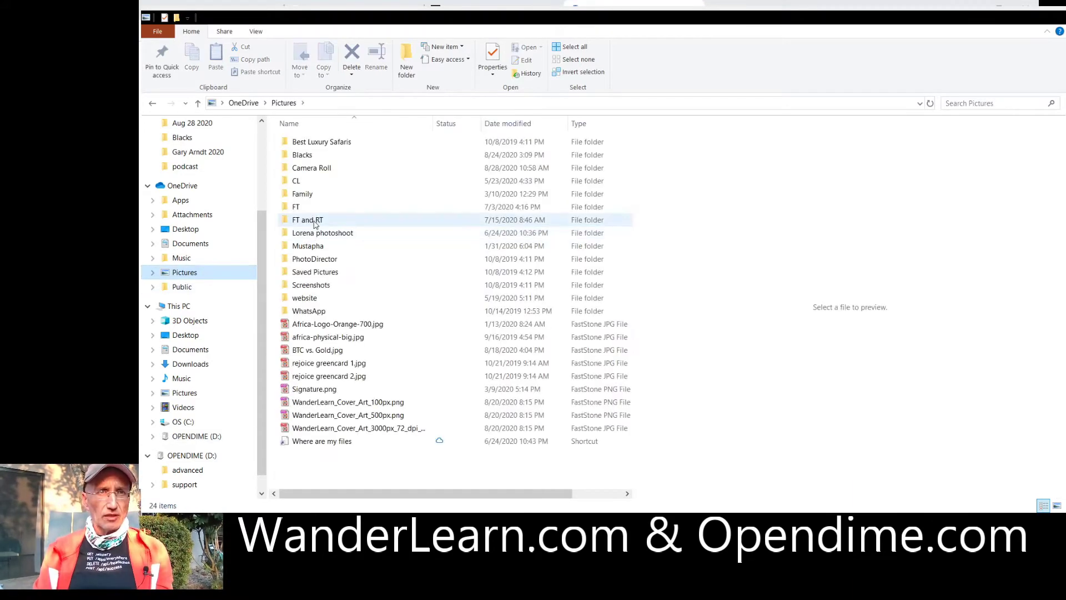
{"action": "double_click", "coordinate": [315, 221]}
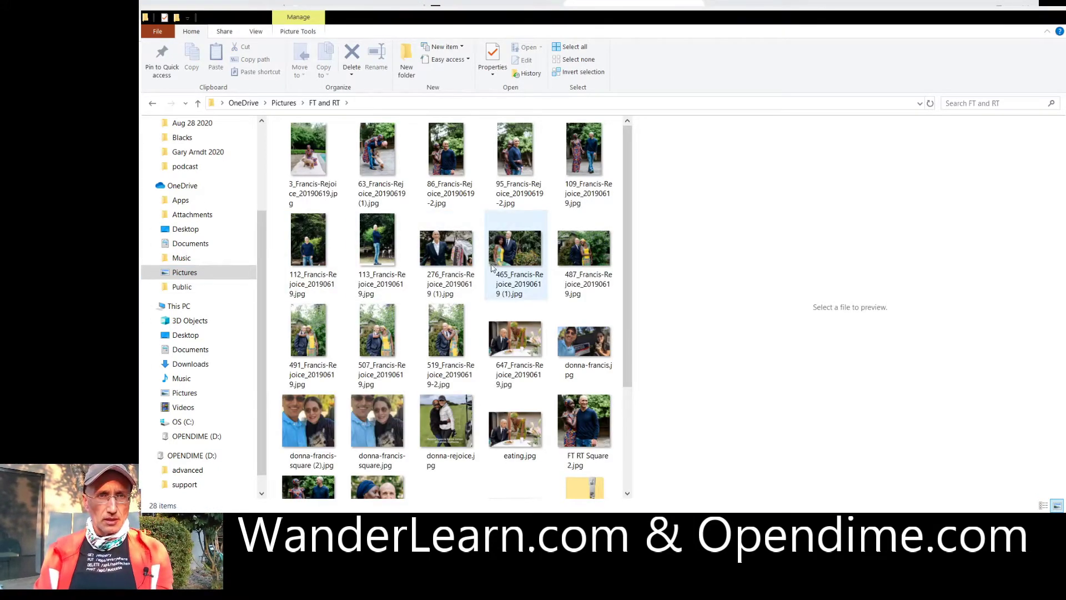
{"action": "left_click", "coordinate": [532, 343]}
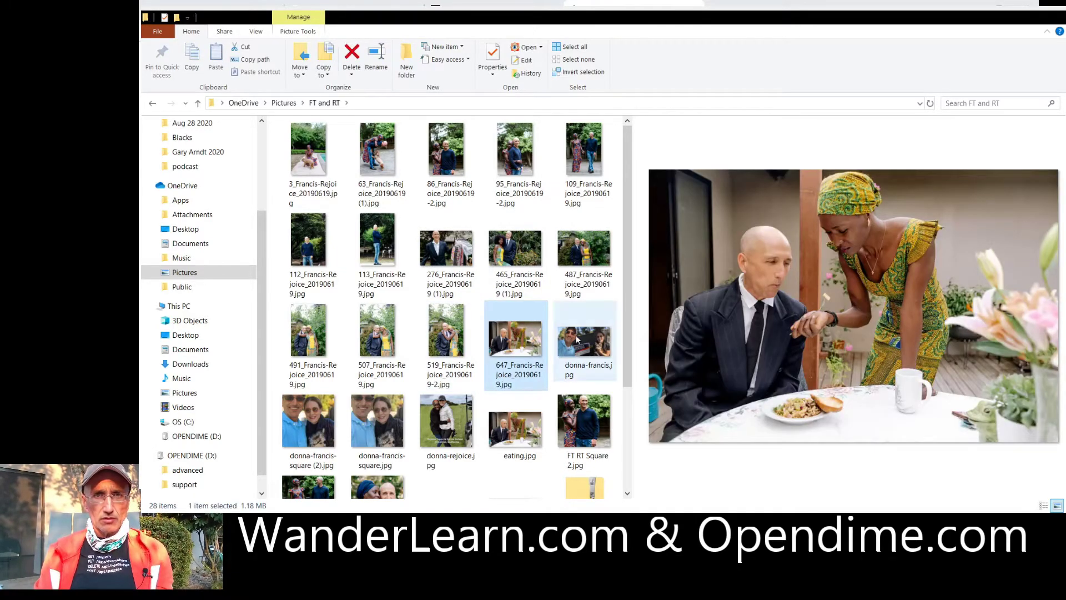
{"action": "left_click", "coordinate": [591, 147]}
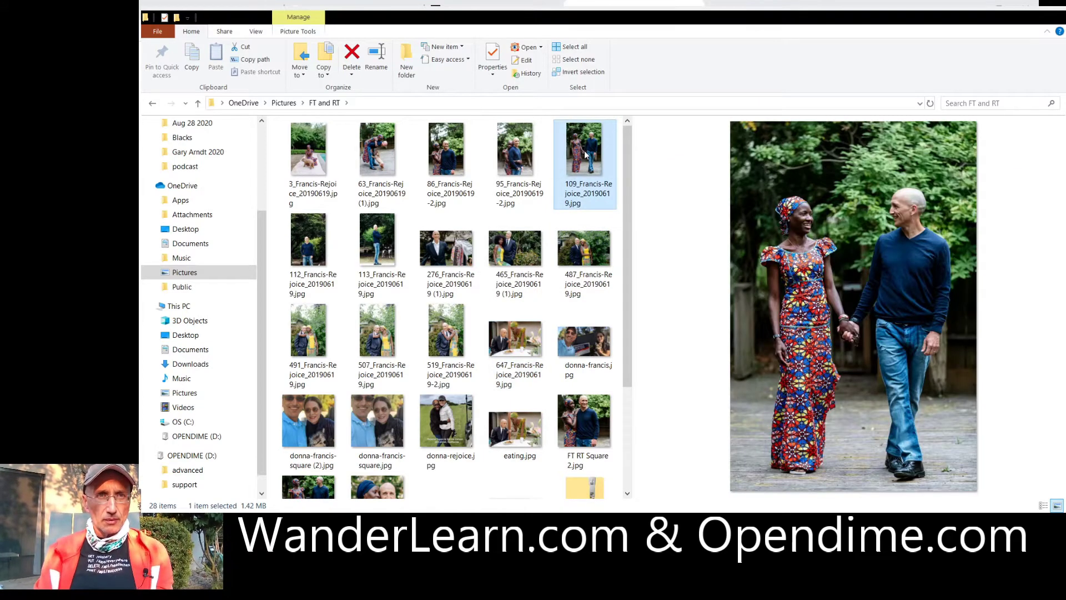
{"action": "left_click", "coordinate": [370, 162]}
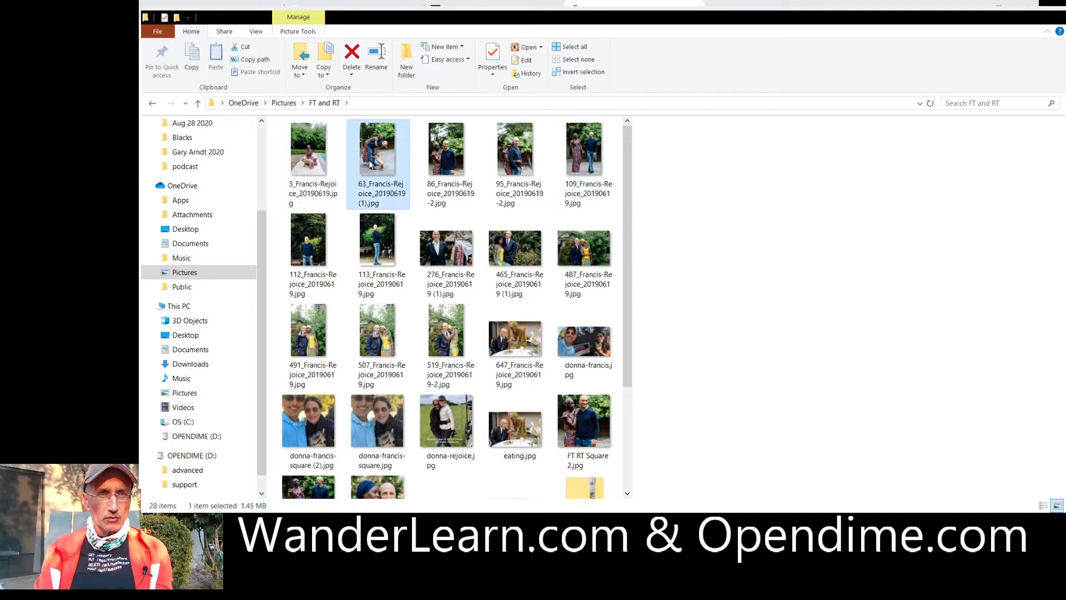
{"action": "left_click", "coordinate": [200, 438]}
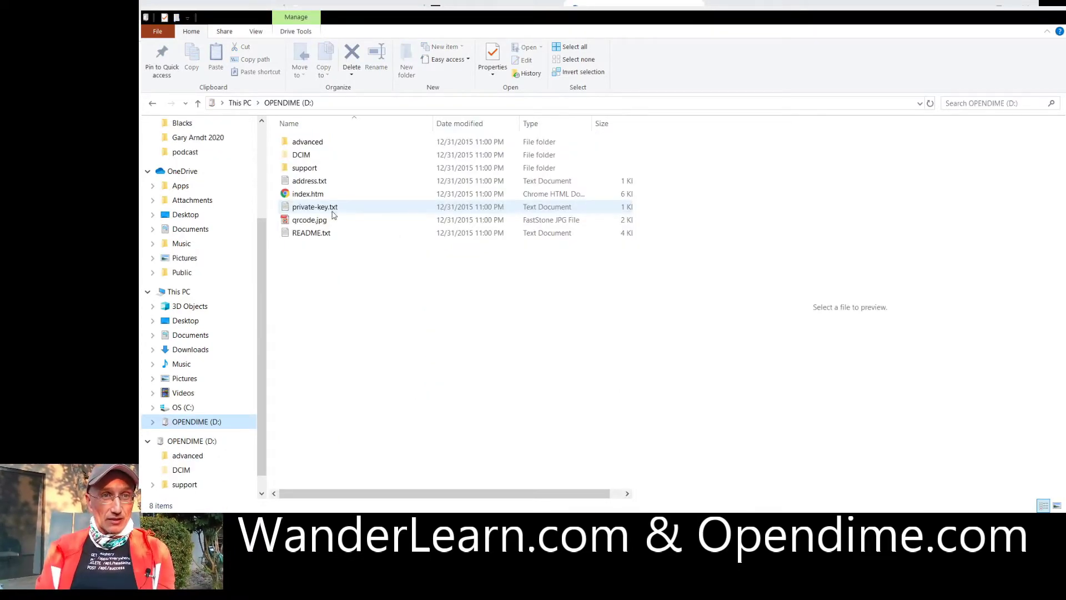
Preview private-key.txt, README.txt and address.txt to confirm the sealed key and new Bitcoin address.
{"action": "left_click", "coordinate": [332, 209]}
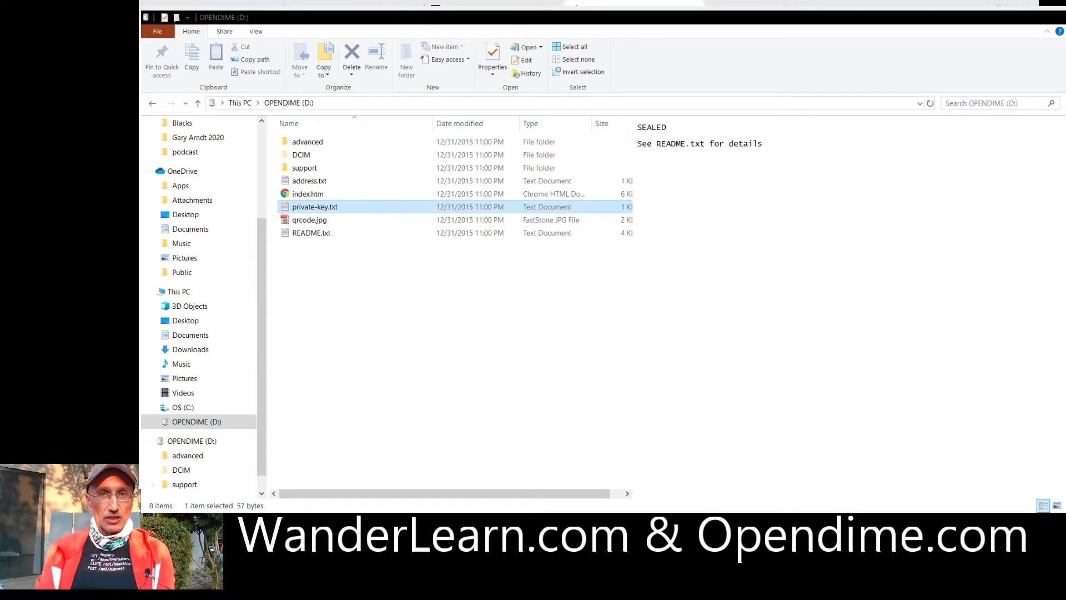
{"action": "left_click", "coordinate": [686, 187]}
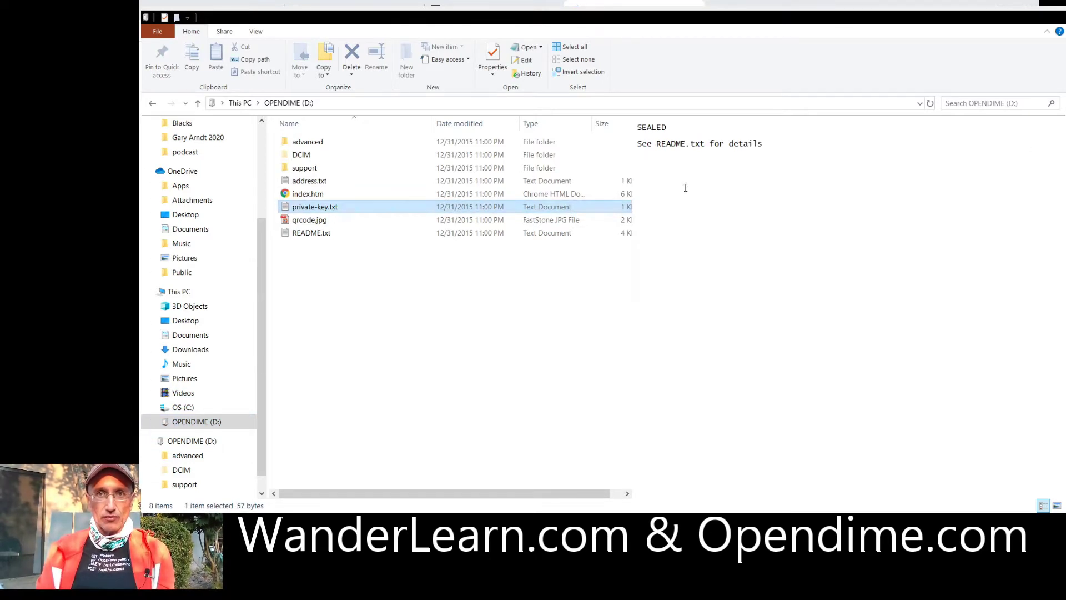
{"action": "left_click", "coordinate": [359, 234]}
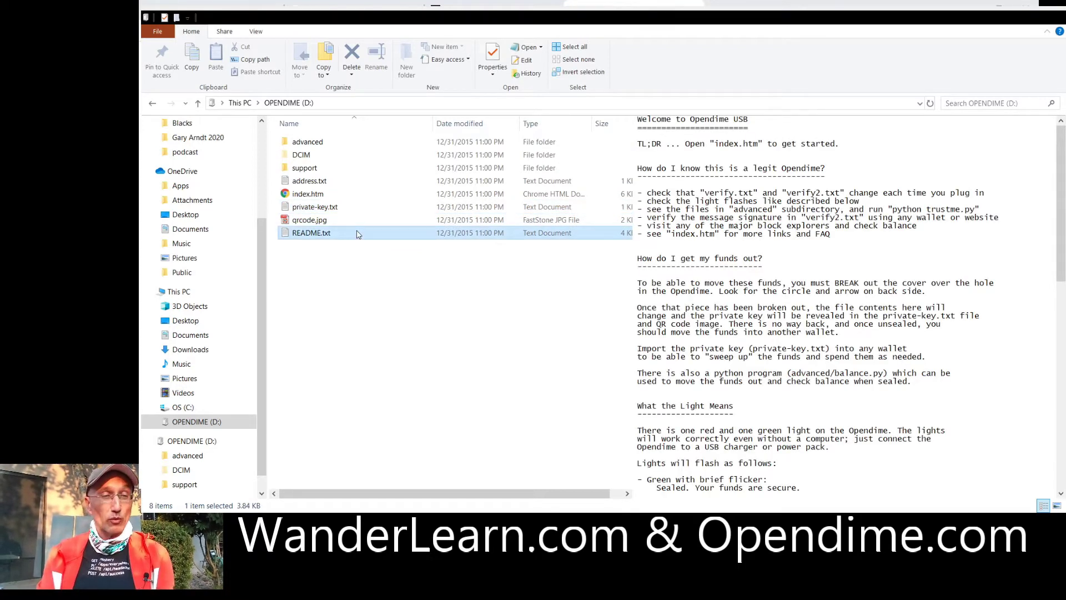
{"action": "left_click", "coordinate": [329, 183]}
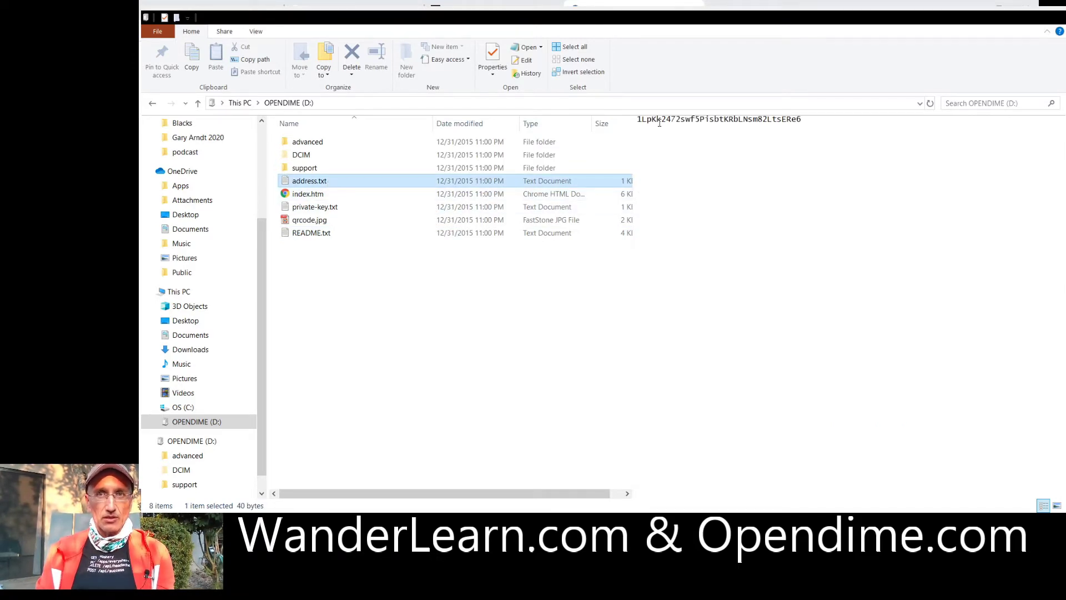
{"action": "left_click", "coordinate": [357, 198]}
Open index.htm in Chrome and look up the payment address on the Blockstream explorer.
{"action": "double_click", "coordinate": [357, 198]}
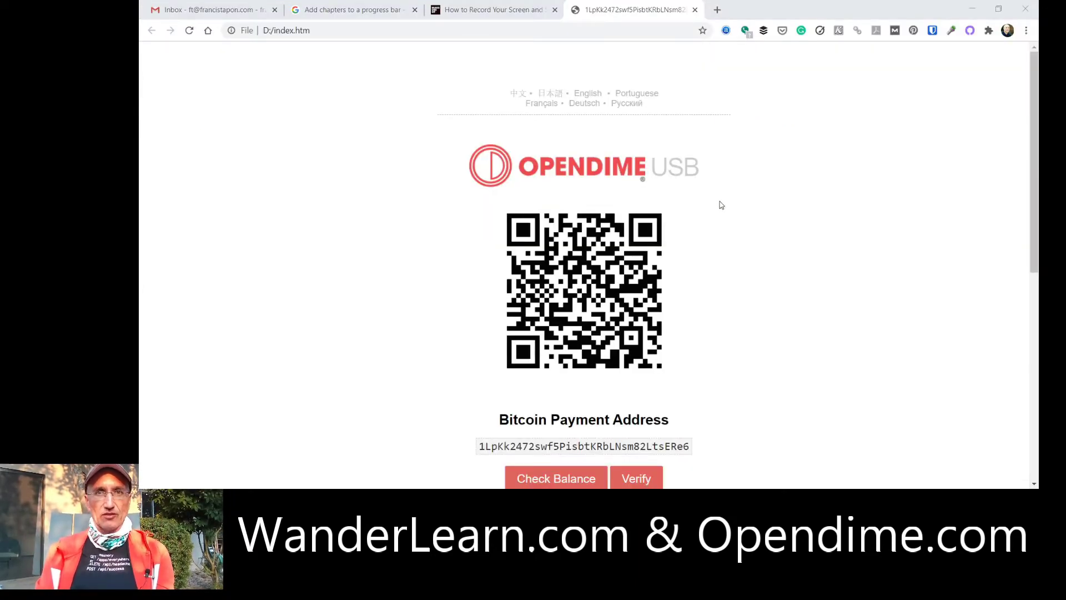
{"action": "scroll", "coordinate": [711, 269], "scroll_direction": "down", "scroll_amount": 2}
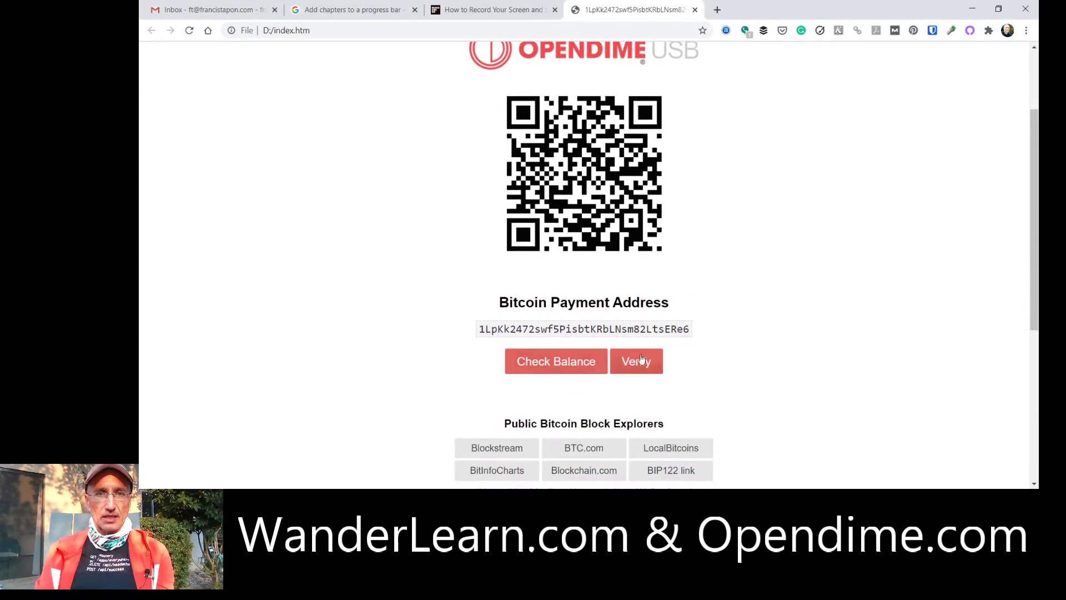
{"action": "scroll", "coordinate": [730, 305], "scroll_direction": "down", "scroll_amount": 2}
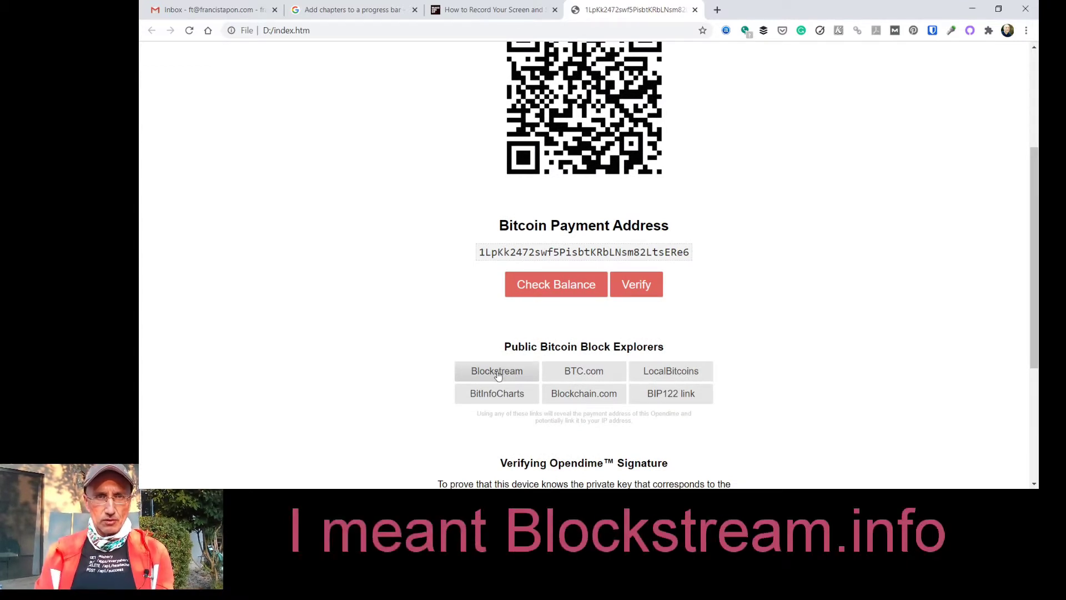
{"action": "left_click", "coordinate": [498, 373]}
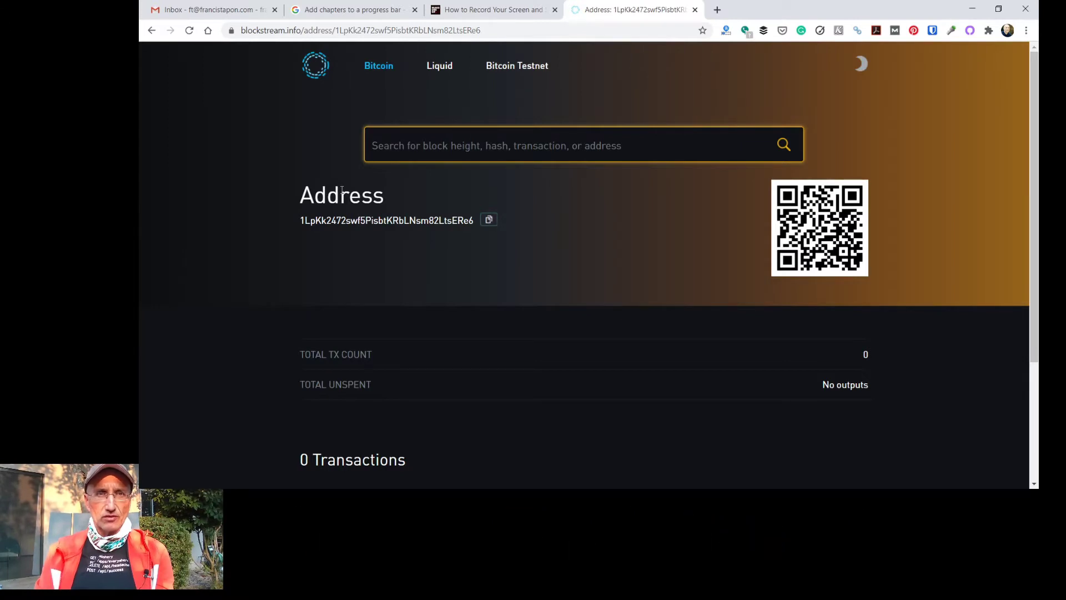
Look up the address on BTC.com and highlight its 0.00000000 BTC balance.
{"action": "left_click", "coordinate": [152, 30]}
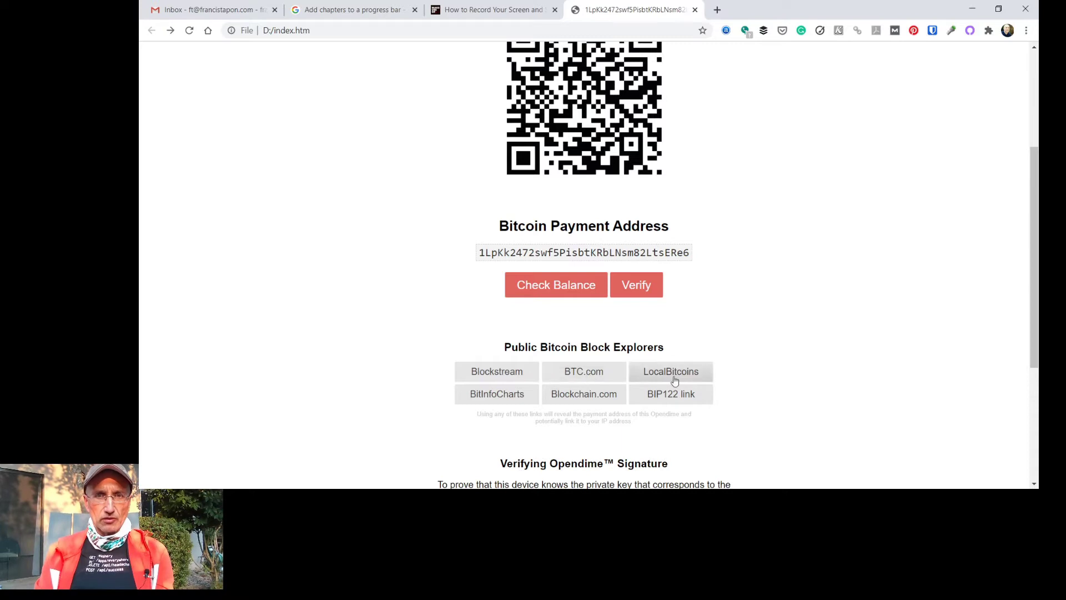
{"action": "left_click", "coordinate": [584, 377]}
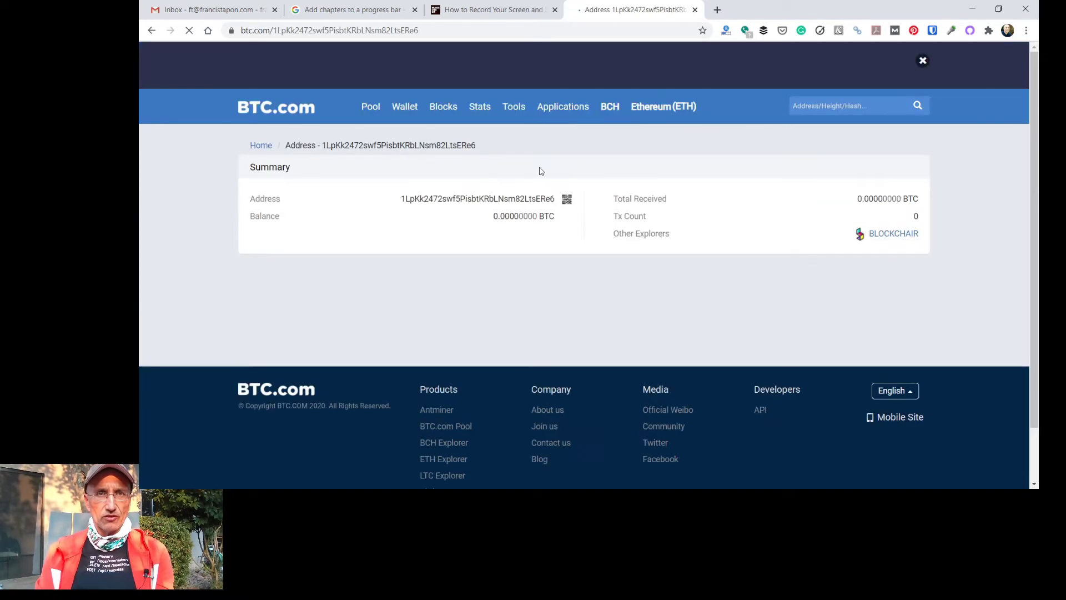
{"action": "mouse_move", "coordinate": [553, 227]}
{"action": "left_mouse_down"}
{"action": "mouse_move", "coordinate": [519, 217]}
{"action": "mouse_move", "coordinate": [545, 215]}
{"action": "left_mouse_up"}
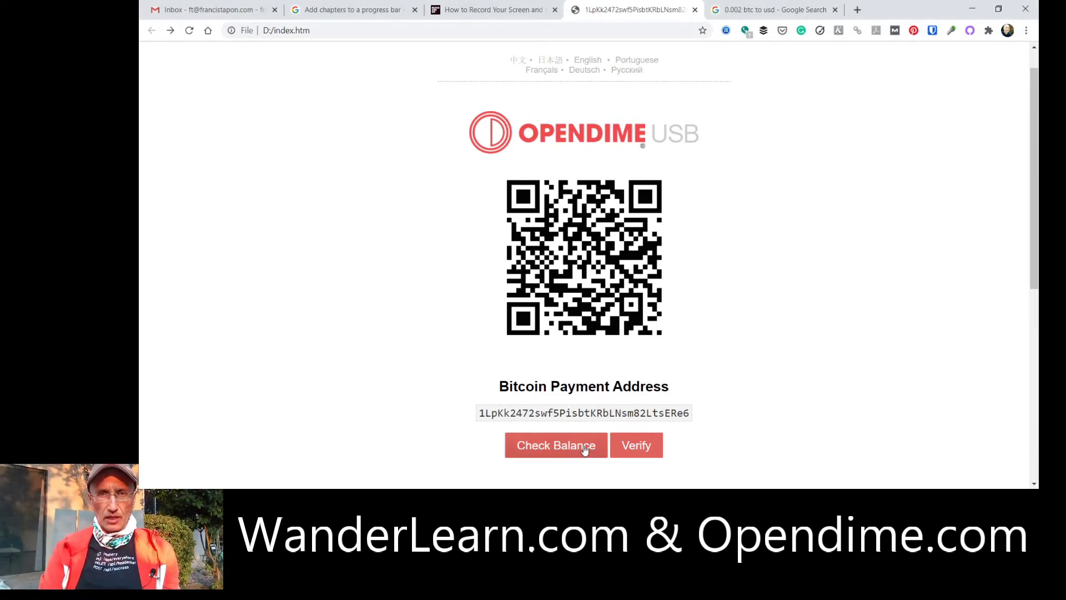
{"action": "left_click", "coordinate": [585, 450]}
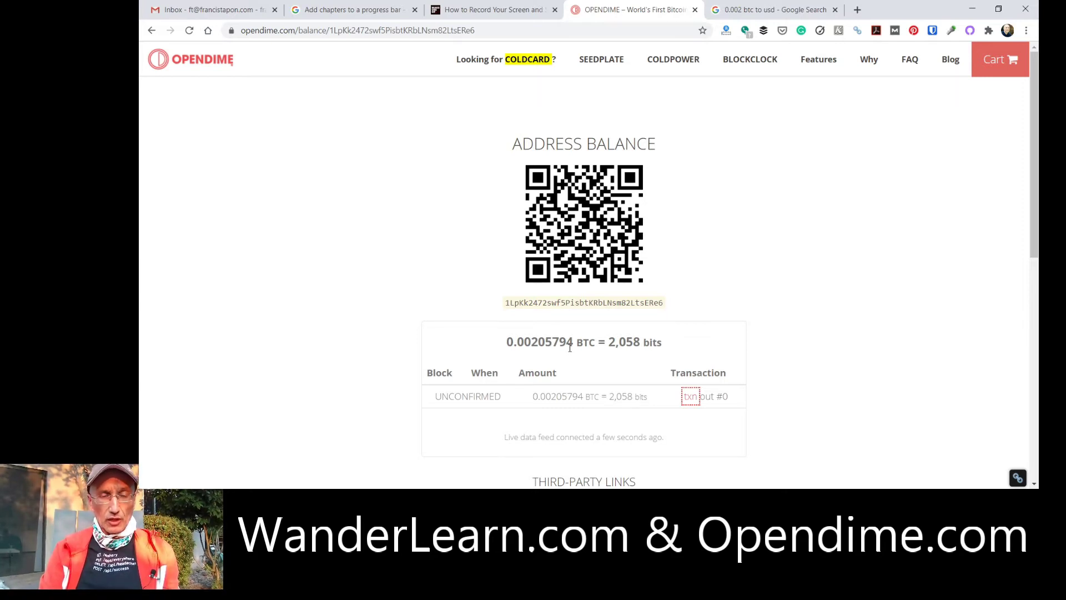
Review the opendime.com balance page's 0.00205794 BTC unconfirmed, then open the address on Blockchain.com.
{"action": "scroll", "coordinate": [589, 344], "scroll_direction": "down", "scroll_amount": 2}
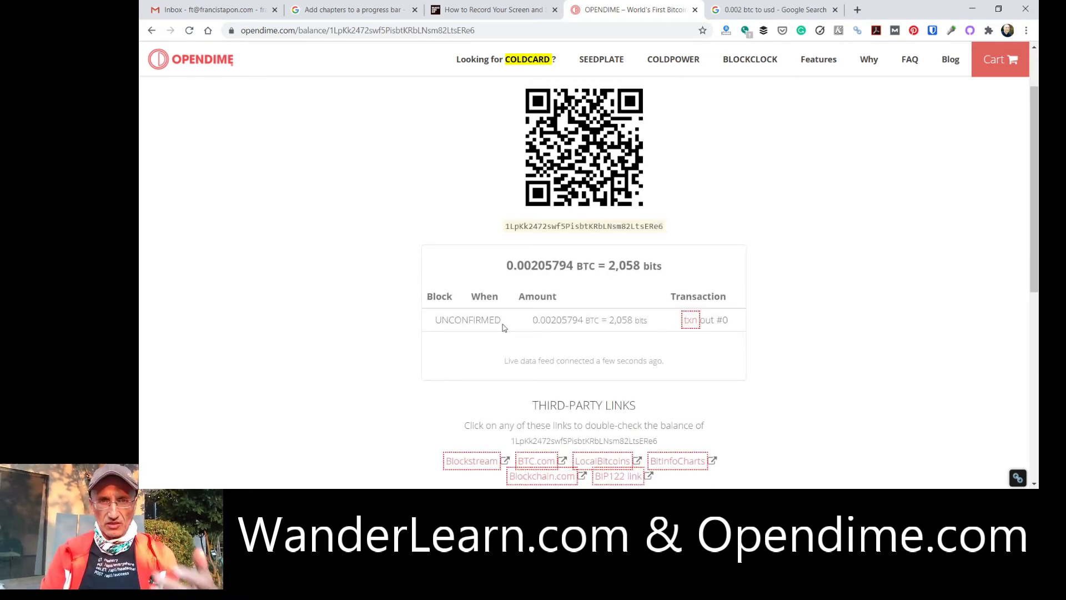
{"action": "scroll", "coordinate": [503, 328], "scroll_direction": "down", "scroll_amount": 3}
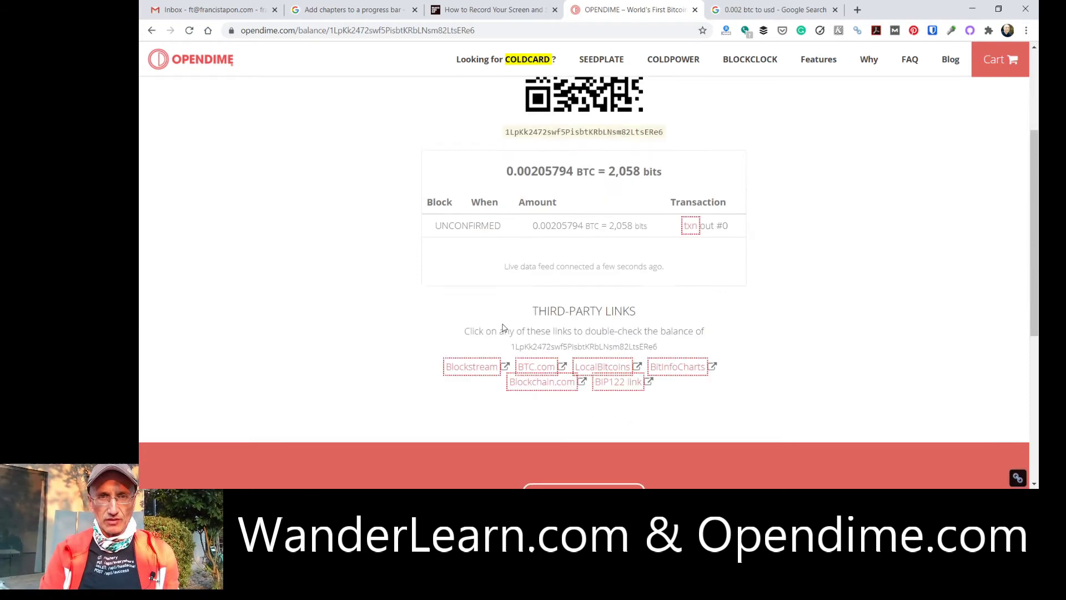
{"action": "scroll", "coordinate": [504, 328], "scroll_direction": "up", "scroll_amount": 4}
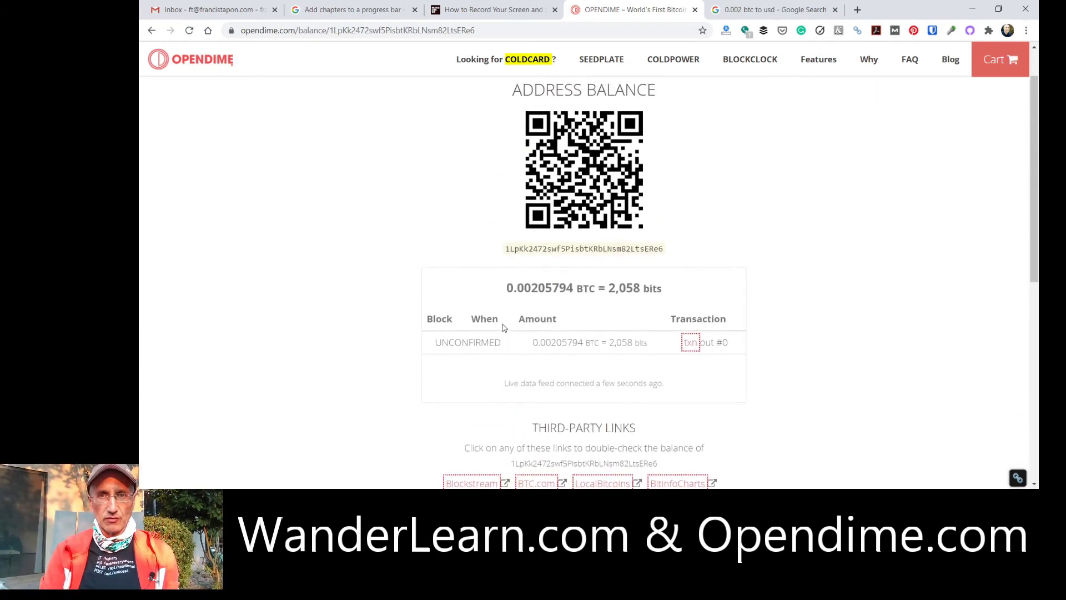
{"action": "scroll", "coordinate": [504, 327], "scroll_direction": "down", "scroll_amount": 1}
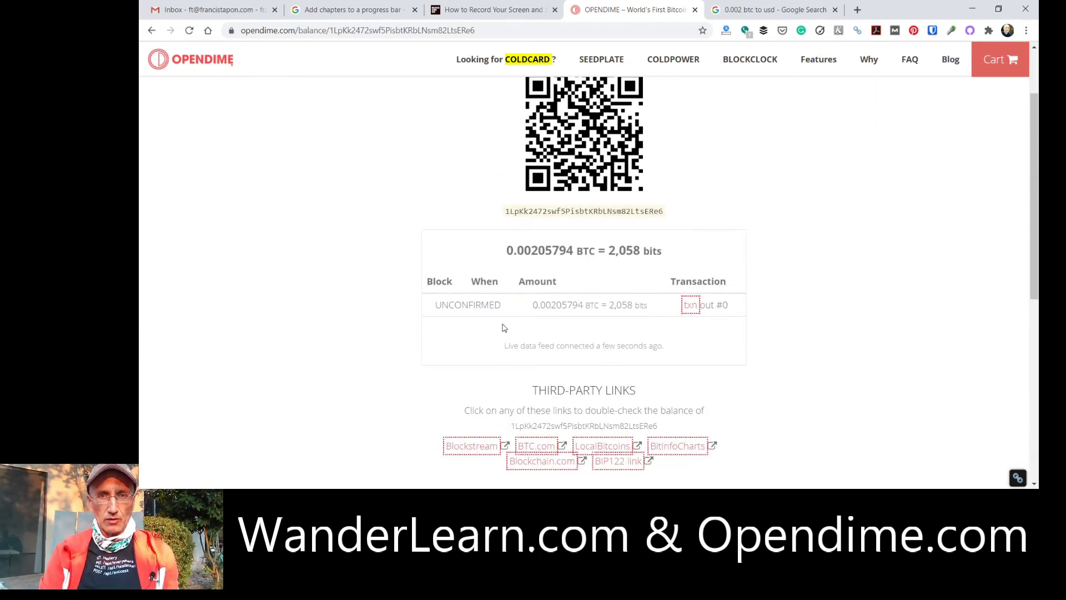
{"action": "scroll", "coordinate": [503, 328], "scroll_direction": "down", "scroll_amount": 1}
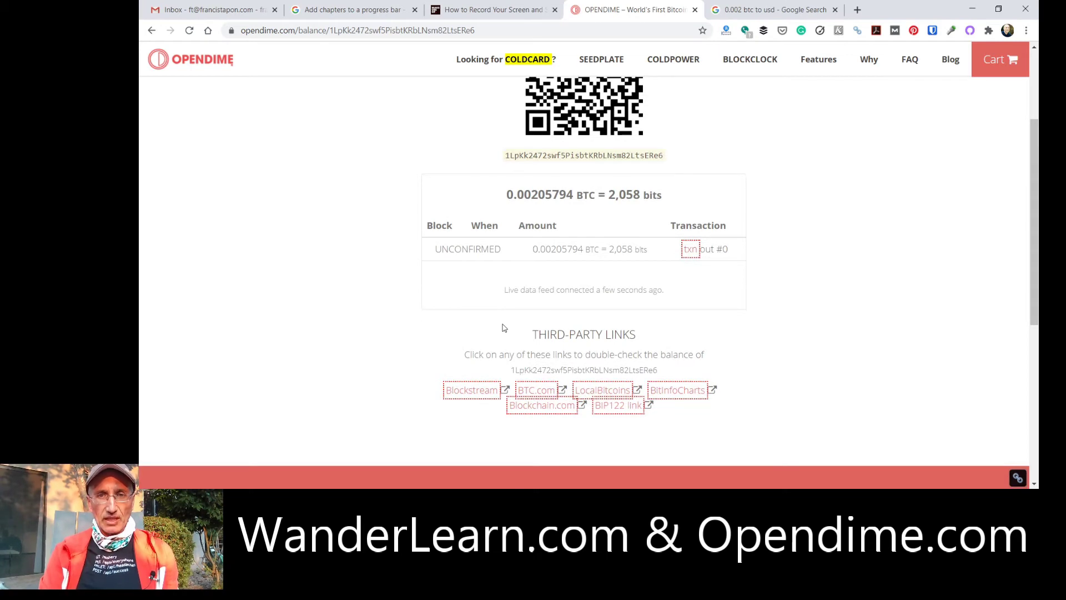
{"action": "scroll", "coordinate": [504, 328], "scroll_direction": "up", "scroll_amount": 2}
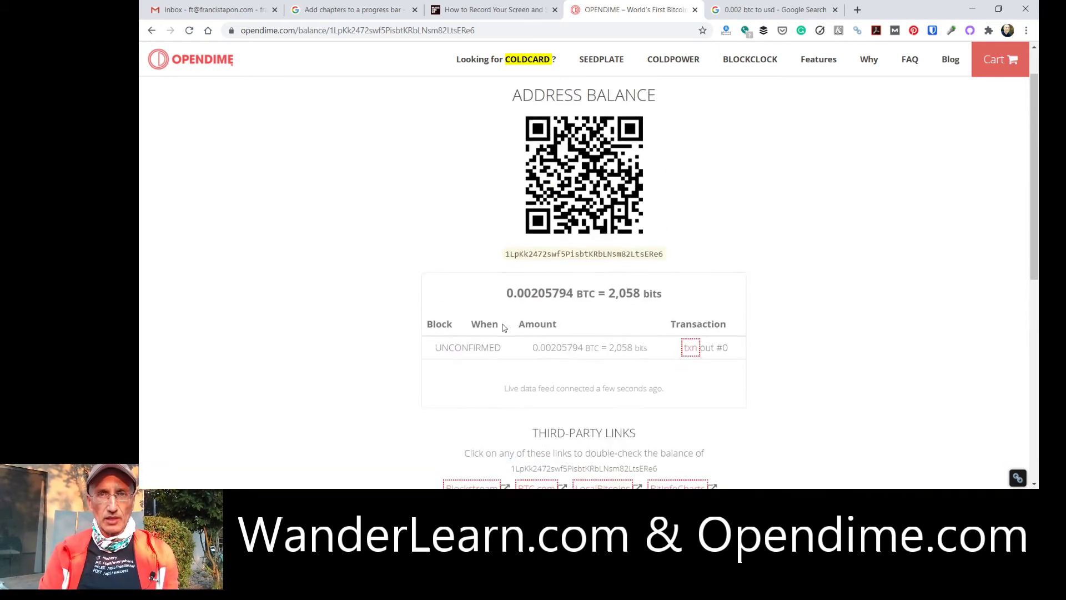
{"action": "scroll", "coordinate": [504, 328], "scroll_direction": "down", "scroll_amount": 2}
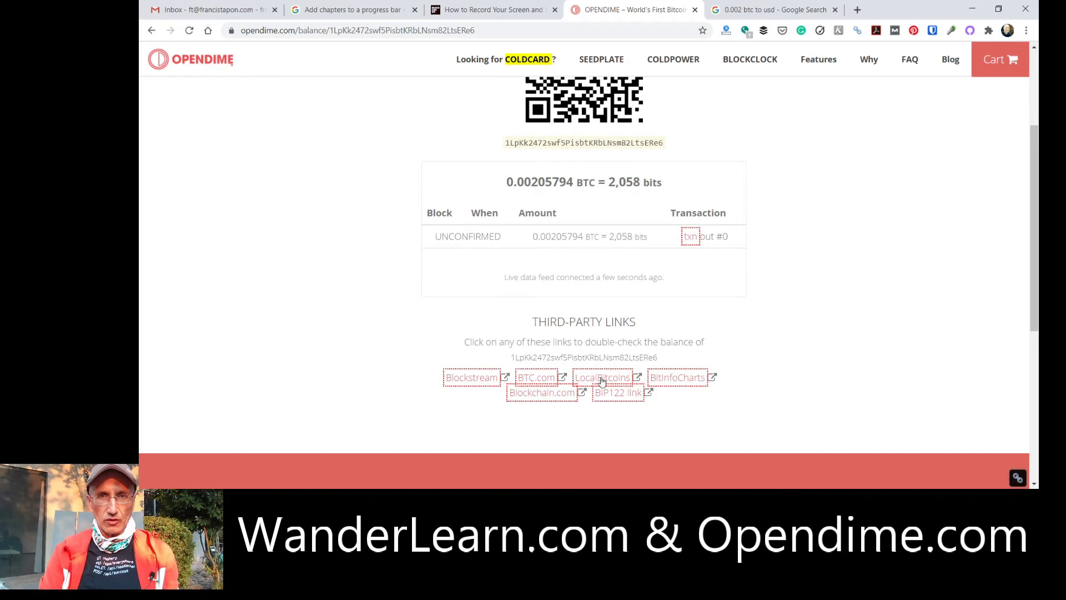
{"action": "left_click", "coordinate": [542, 393]}
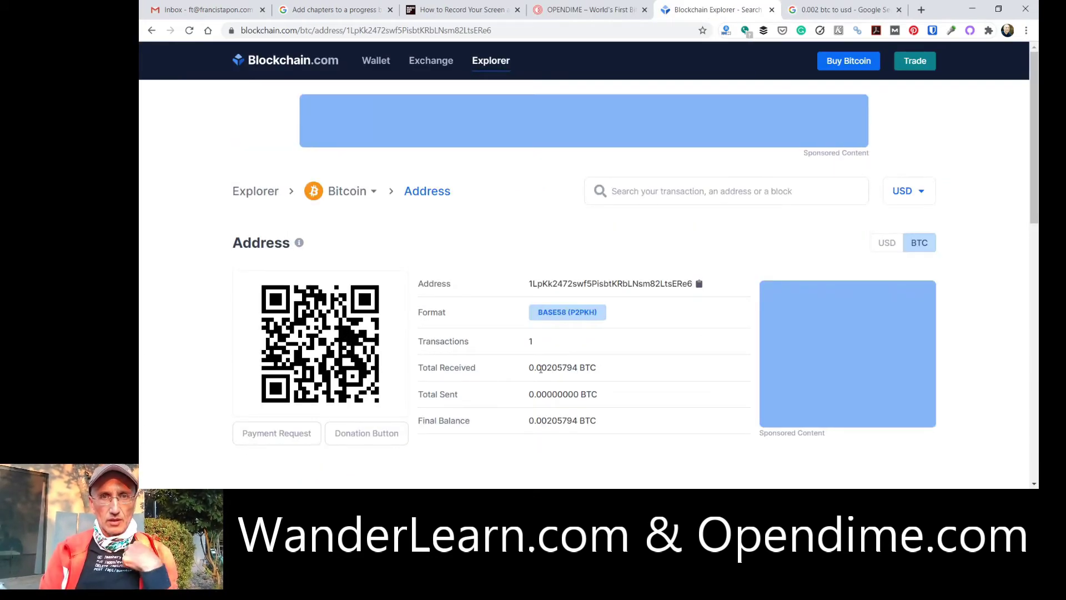
{"action": "double_click", "coordinate": [541, 369]}
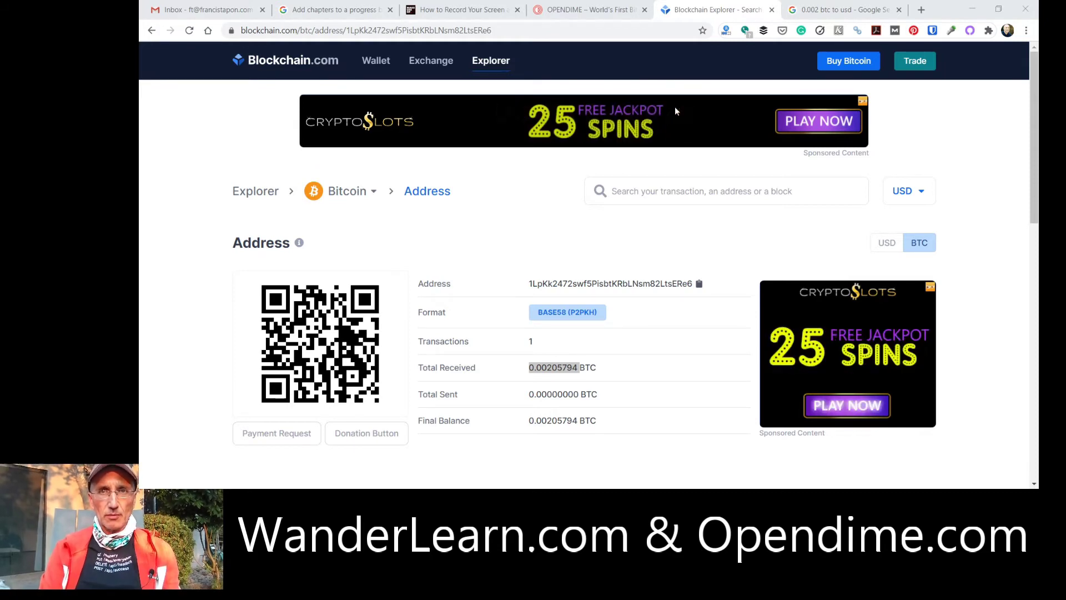
{"action": "left_click", "coordinate": [633, 194]}
{"action": "type", "text": "1LpKk2472swf5PisbtKRbLNsm82LtsERe6"}
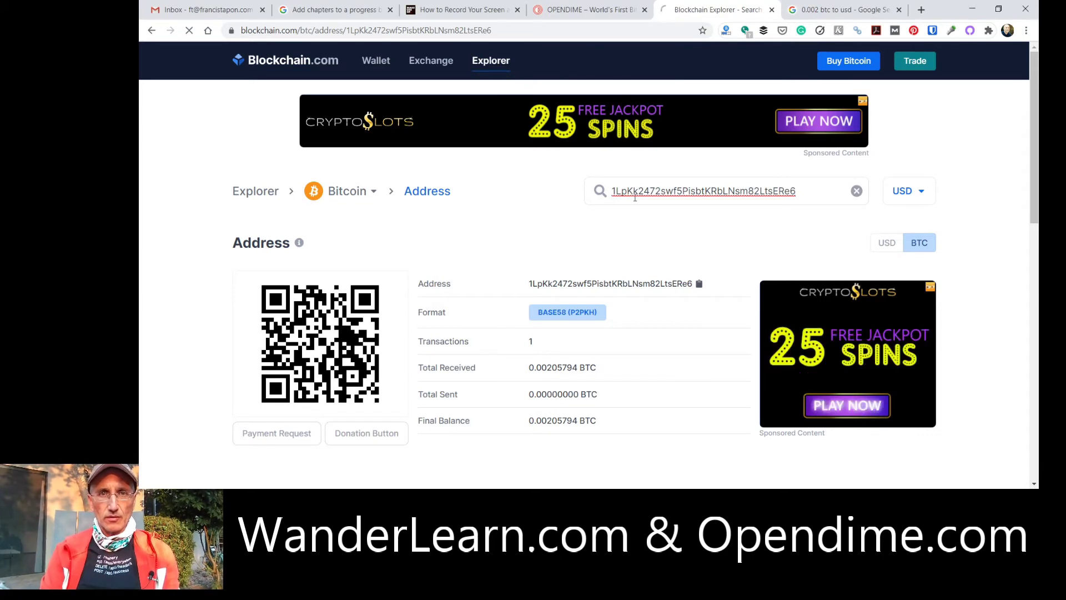
{"action": "key", "text": "Return"}
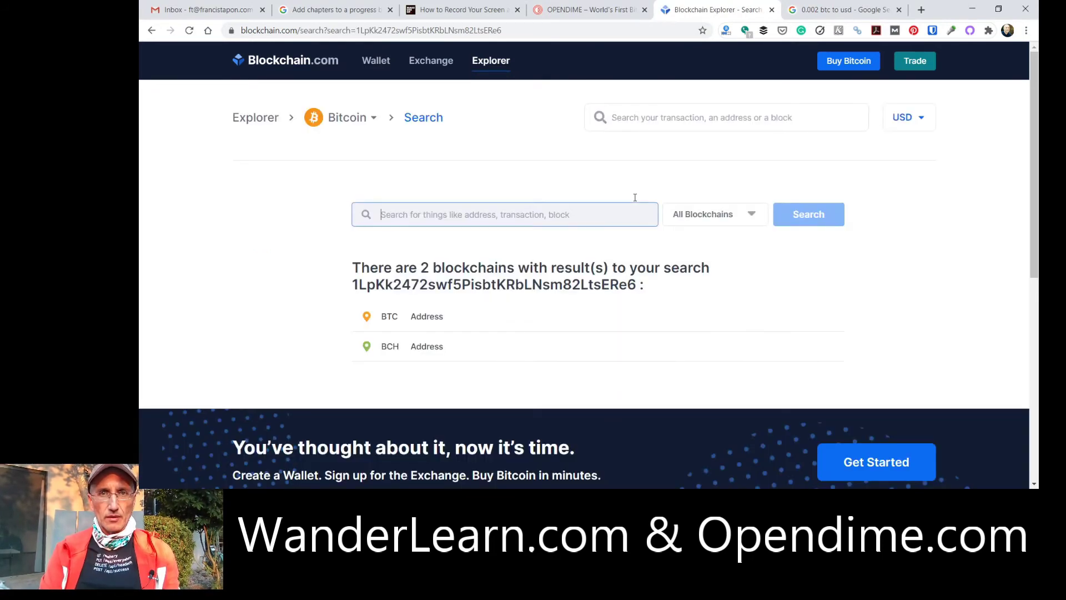
{"action": "left_click", "coordinate": [392, 317]}
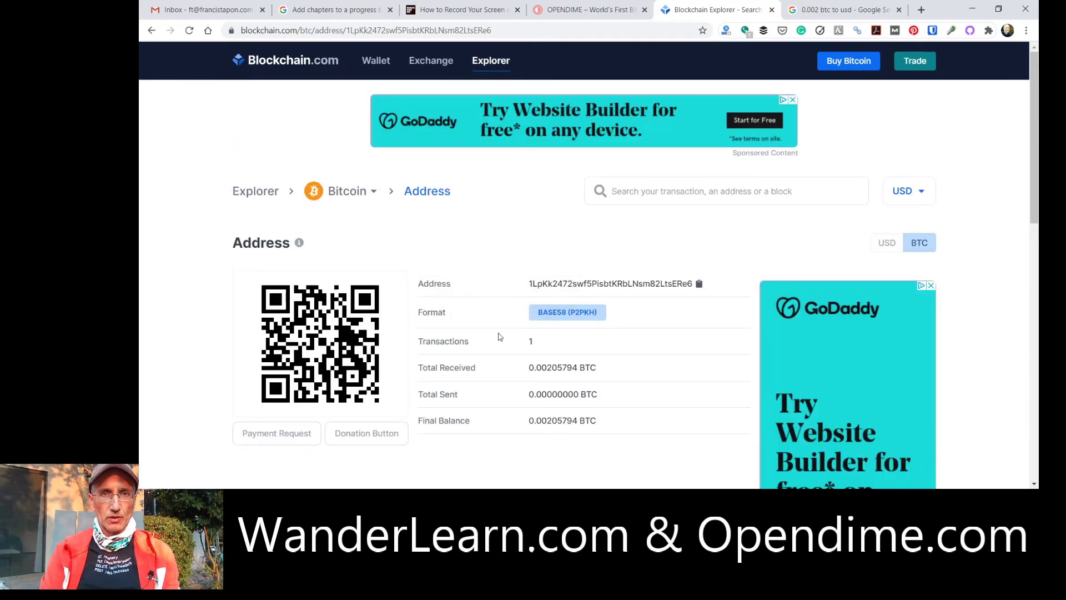
{"action": "scroll", "coordinate": [498, 336], "scroll_direction": "down", "scroll_amount": 2}
{"action": "left_click_drag", "start_coordinate": [584, 265], "coordinate": [552, 265]}
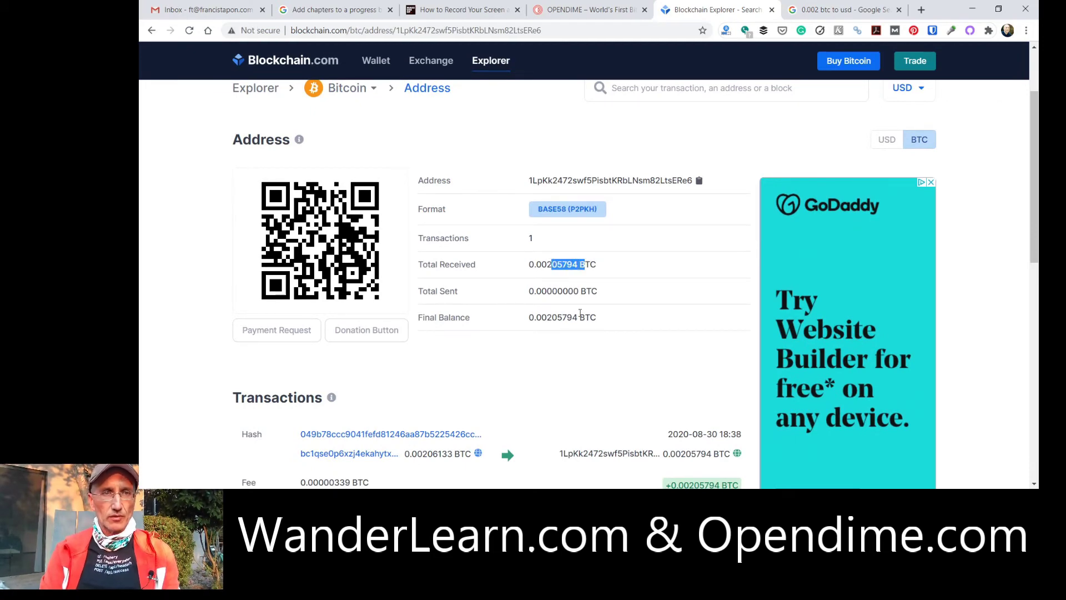
{"action": "scroll", "coordinate": [580, 315], "scroll_direction": "down", "scroll_amount": 2}
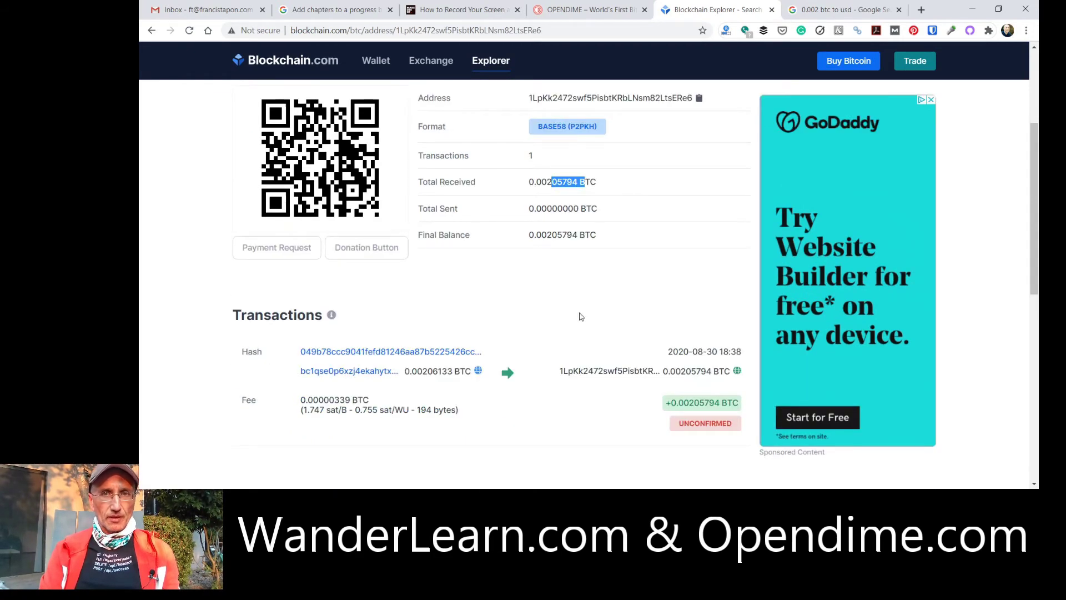
{"action": "scroll", "coordinate": [580, 317], "scroll_direction": "down", "scroll_amount": 1}
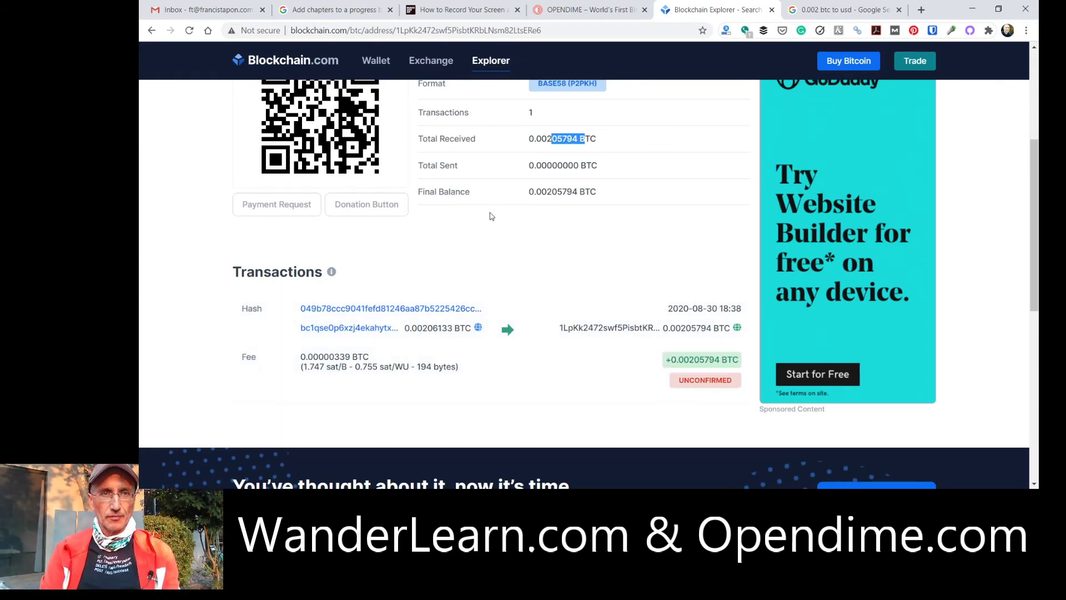
{"action": "scroll", "coordinate": [488, 217], "scroll_direction": "up", "scroll_amount": 4}
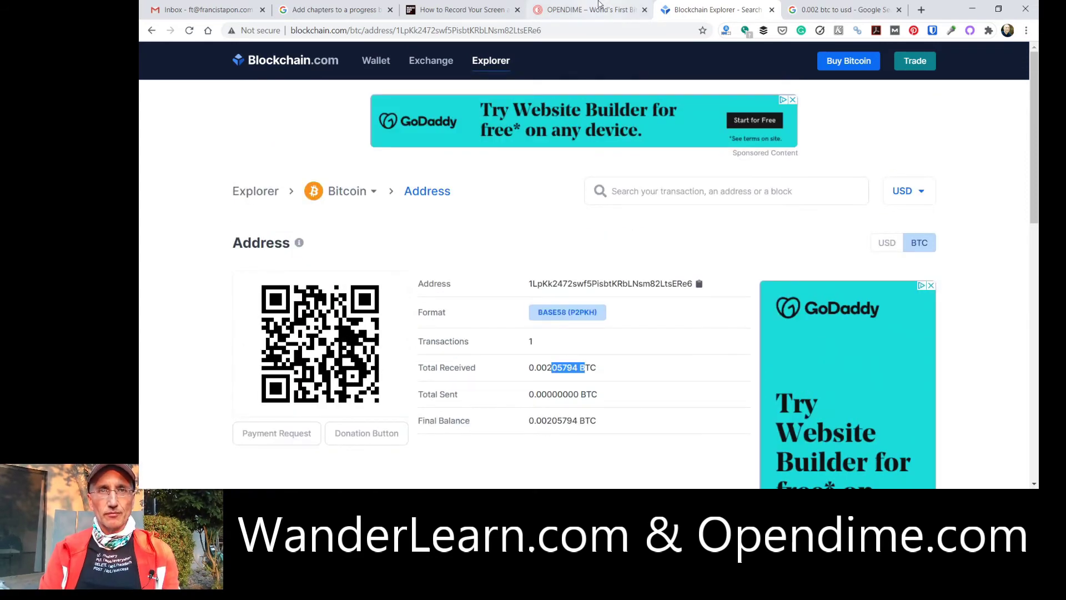
{"action": "left_click", "coordinate": [599, 6]}
Scroll up to the ADDRESS BALANCE heading showing 0.00205794 BTC (2,058 bits) unconfirmed.
{"action": "scroll", "coordinate": [749, 252], "scroll_direction": "up", "scroll_amount": 3}
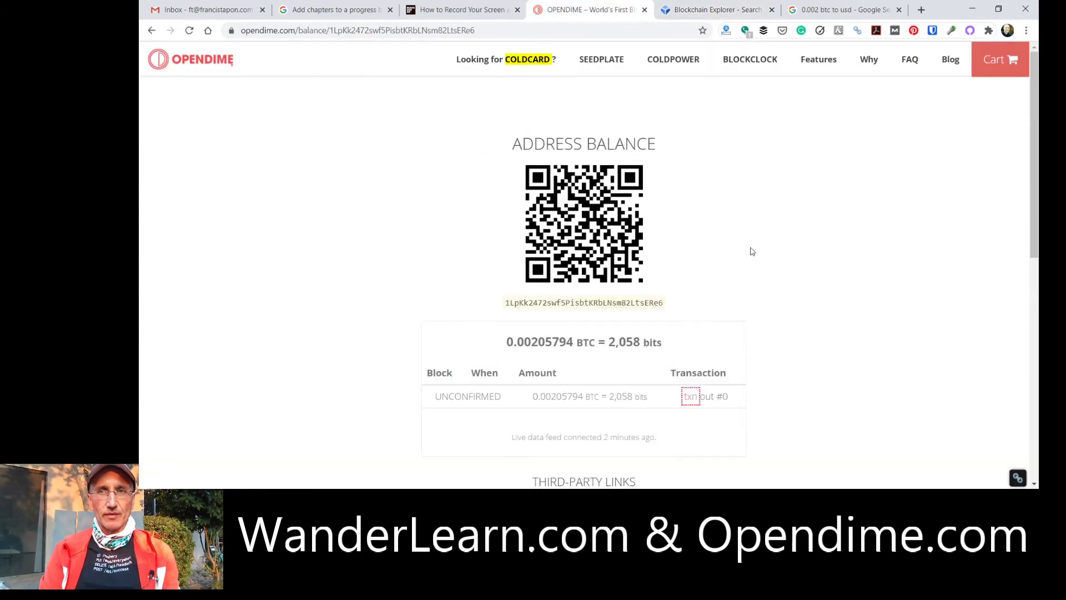